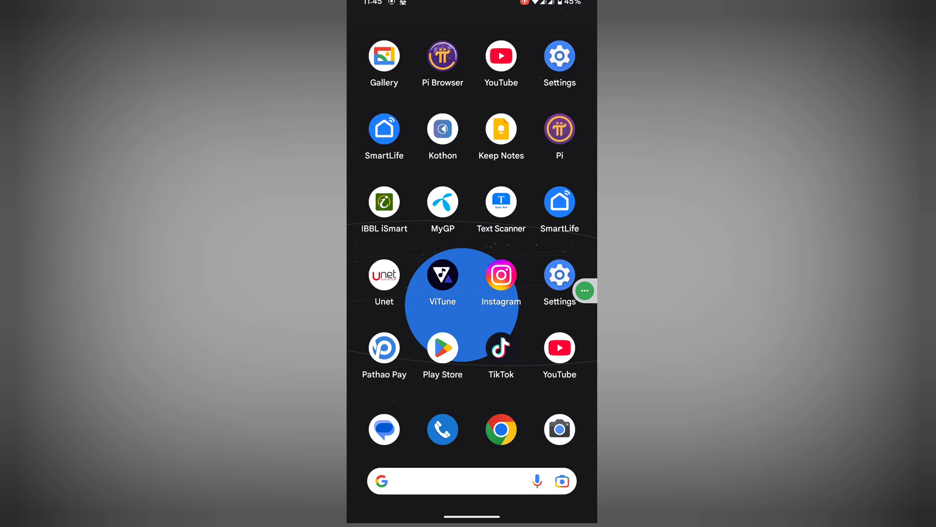
Search the app store for TikTok and open its store listing.
{"action": "left_click", "coordinate": [443, 348]}
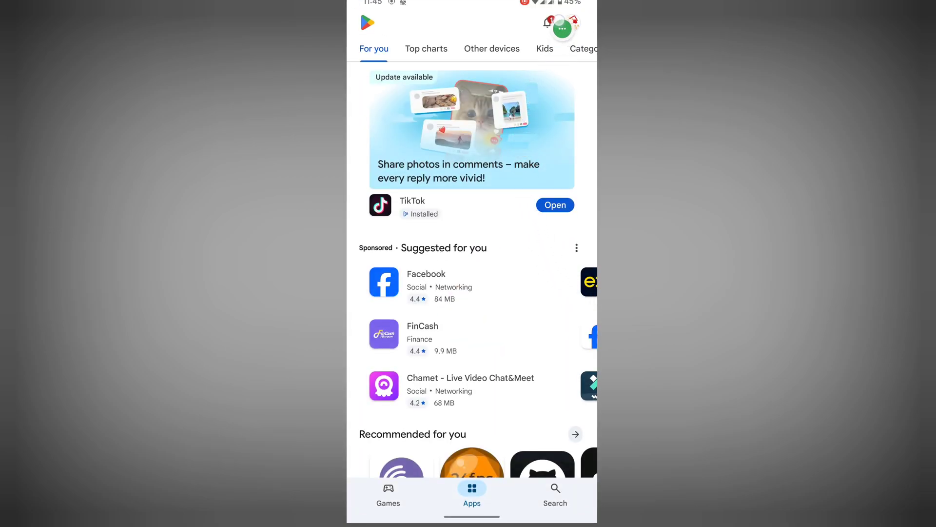
{"action": "left_click", "coordinate": [556, 494]}
{"action": "left_click", "coordinate": [454, 22]}
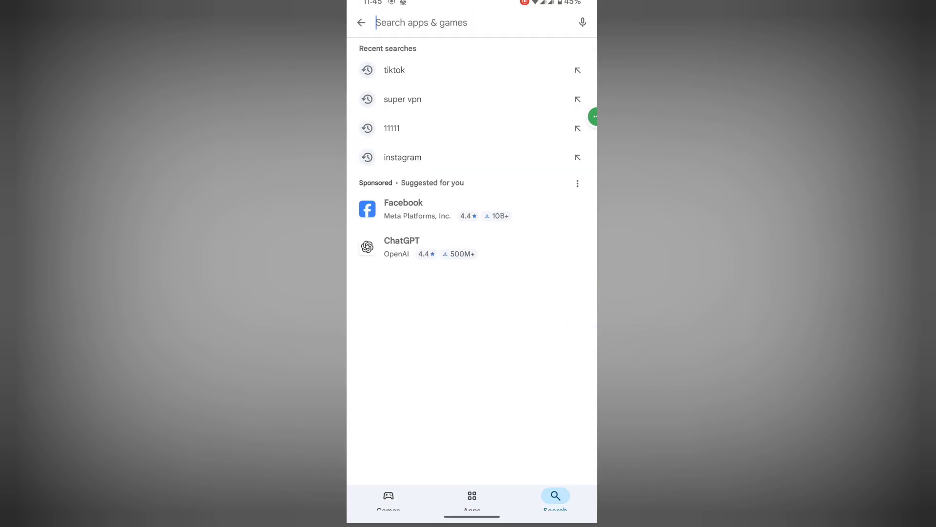
{"action": "type", "text": "tiktok"}
{"action": "key", "text": "Return"}
{"action": "left_click", "coordinate": [479, 201]}
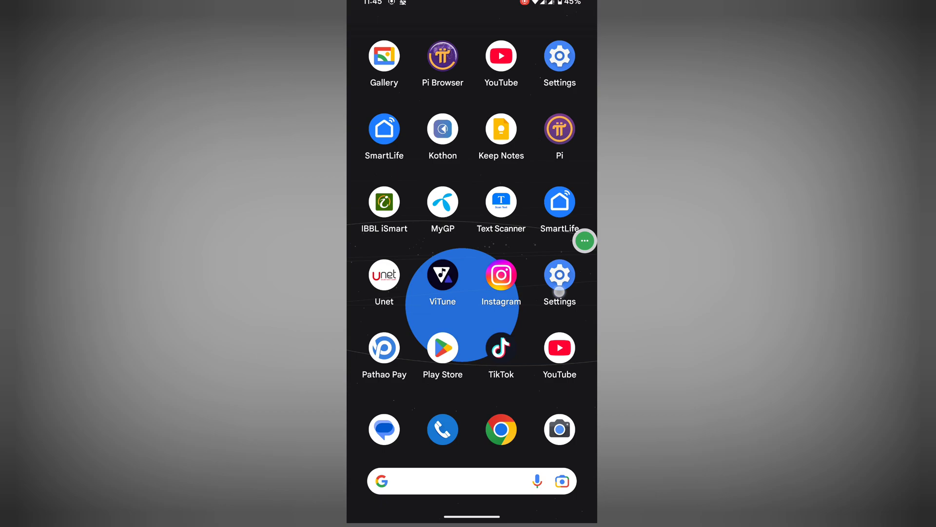
Find TikTok in Settings' full app list and open its app info.
{"action": "left_click", "coordinate": [559, 281]}
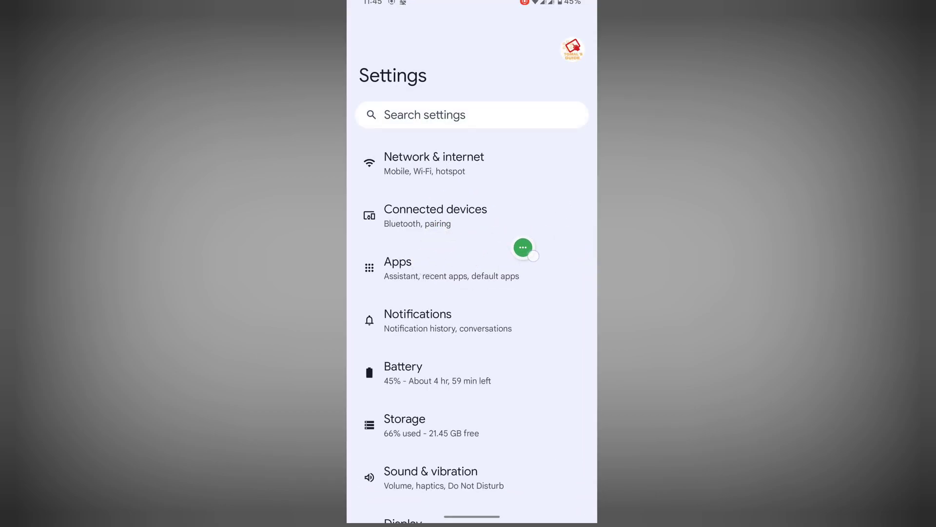
{"action": "left_click", "coordinate": [468, 268]}
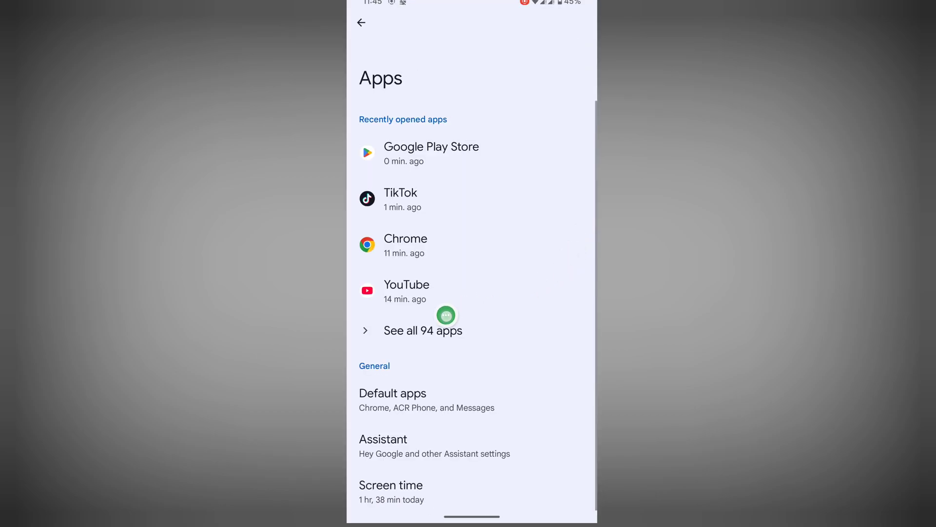
{"action": "left_click", "coordinate": [418, 330]}
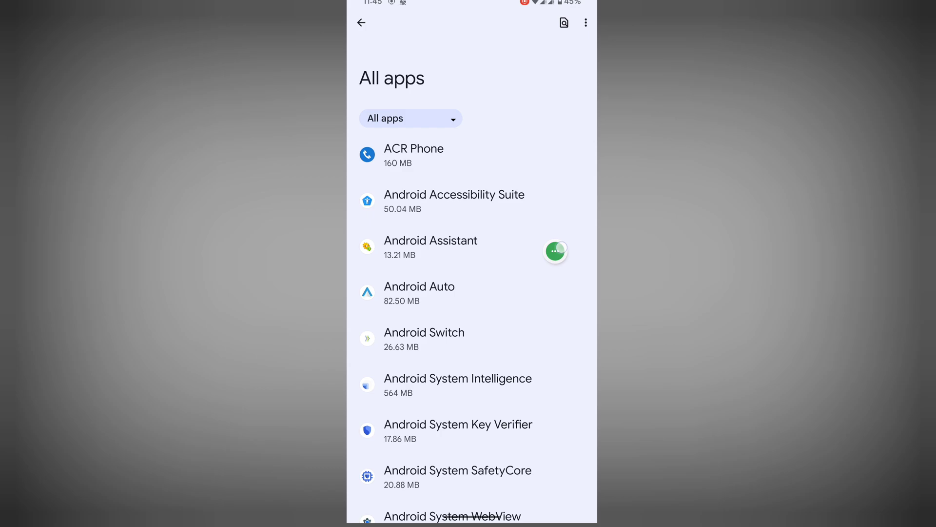
{"action": "left_click", "coordinate": [564, 23]}
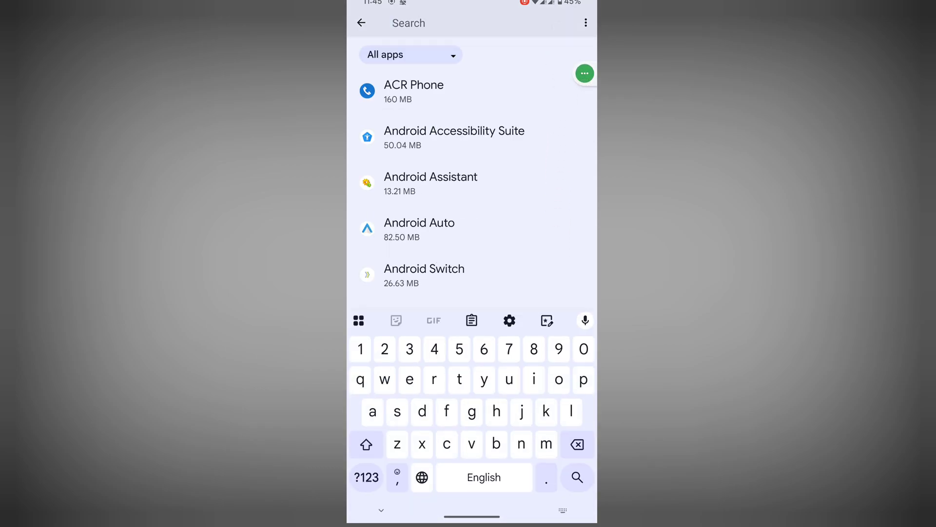
{"action": "left_click", "coordinate": [460, 380]}
{"action": "type", "text": "ti"}
{"action": "left_click", "coordinate": [533, 379]}
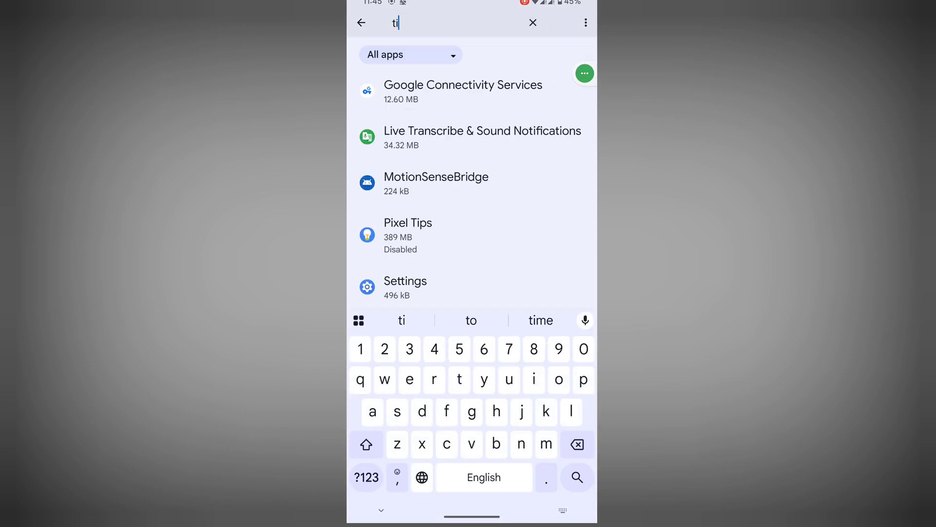
{"action": "left_click", "coordinate": [546, 411]}
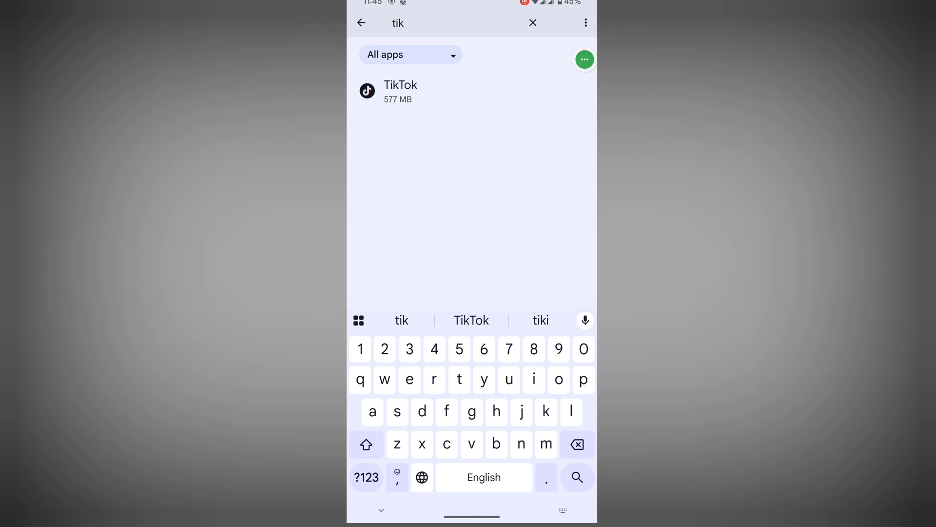
{"action": "left_click", "coordinate": [487, 90]}
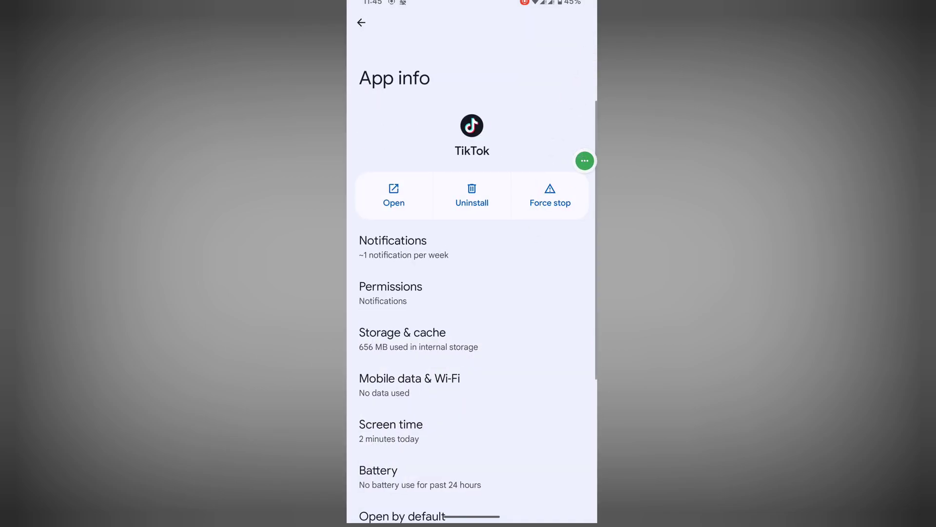
Force-stop TikTok, clear its app storage, and return to the home screen.
{"action": "left_click", "coordinate": [550, 195]}
{"action": "left_click", "coordinate": [560, 285]}
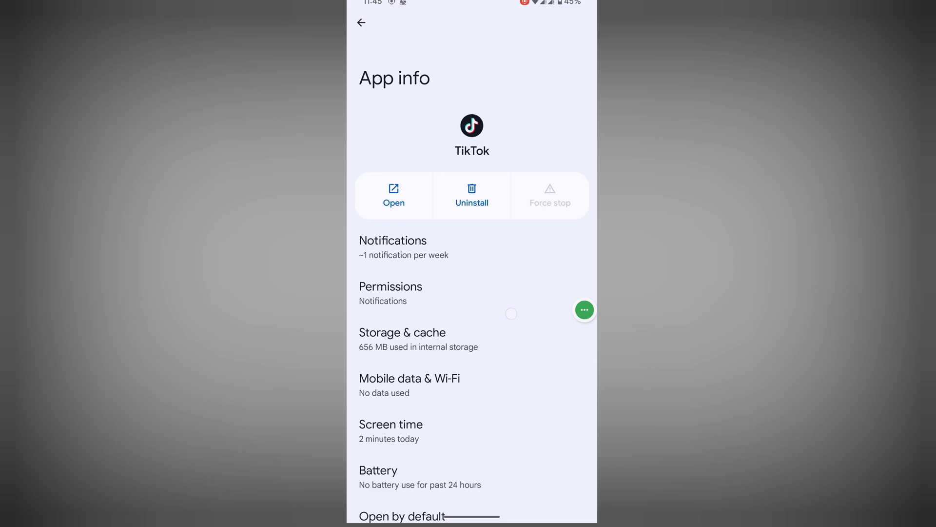
{"action": "left_click", "coordinate": [468, 338]}
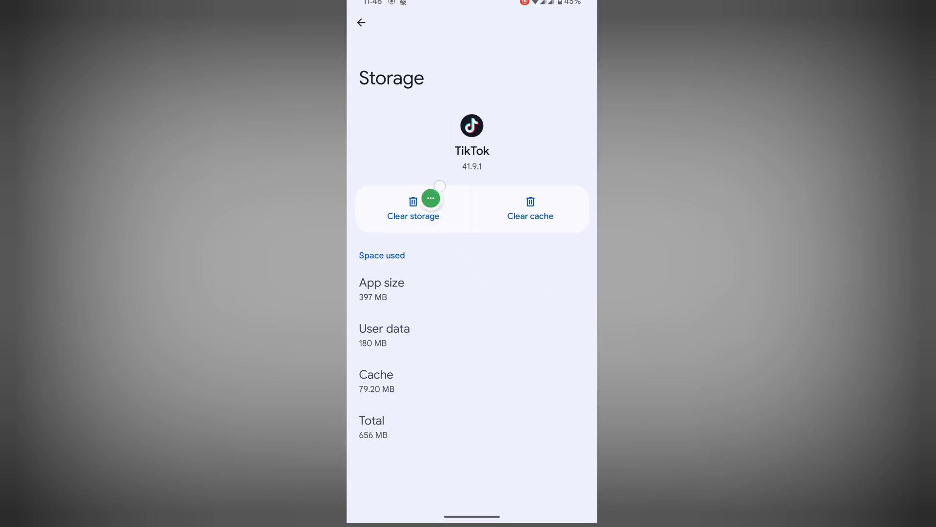
{"action": "left_click", "coordinate": [413, 208]}
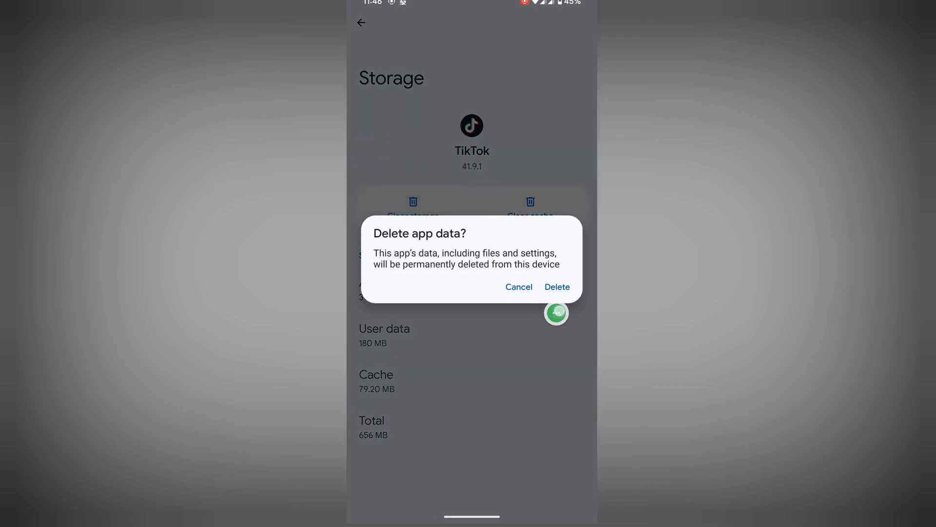
{"action": "left_click", "coordinate": [557, 286]}
{"action": "key", "text": "super"}
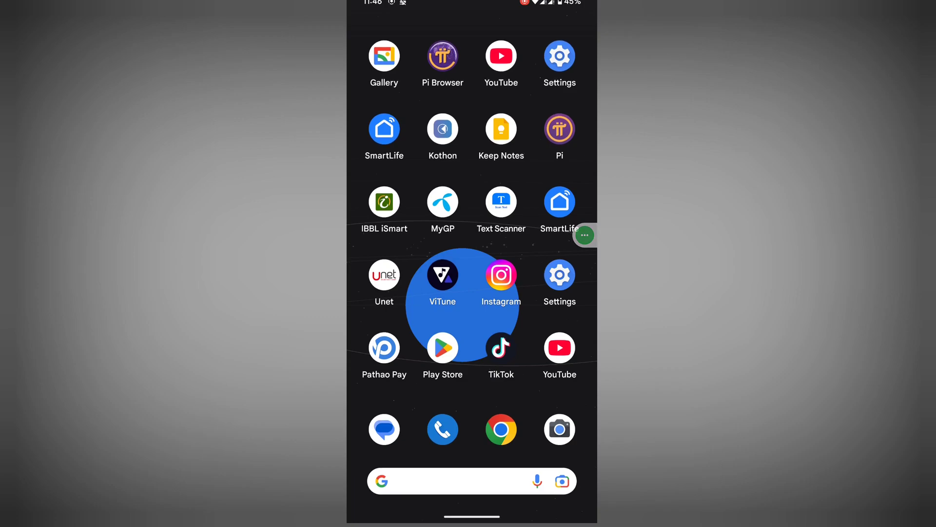
Choose Restart from the phone's power options menu.
{"action": "key", "text": "Power"}
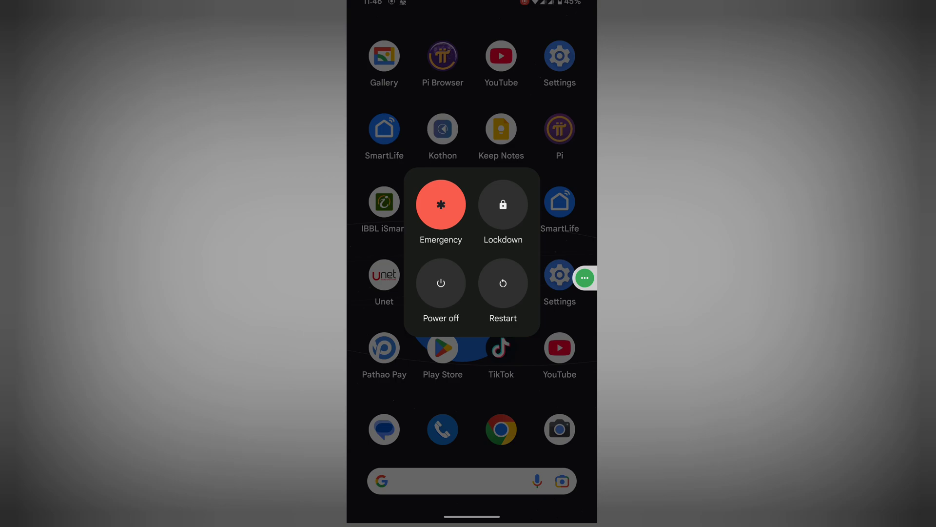
{"action": "left_click", "coordinate": [472, 300]}
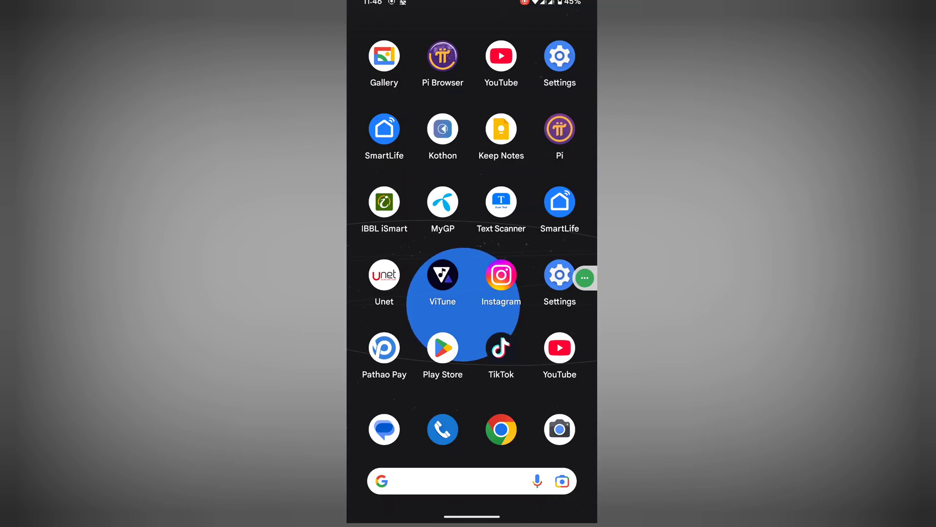
Relaunch TikTok from its home-screen icon.
{"action": "left_click", "coordinate": [501, 349]}
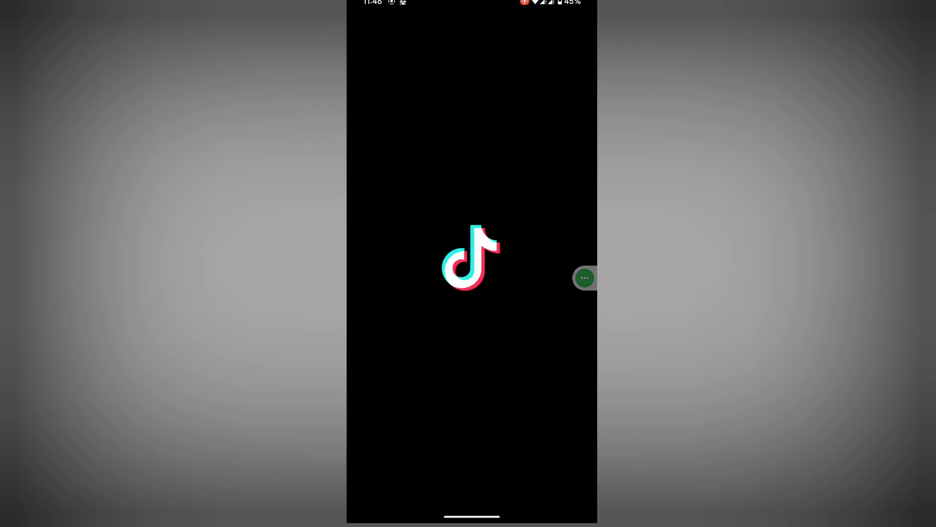